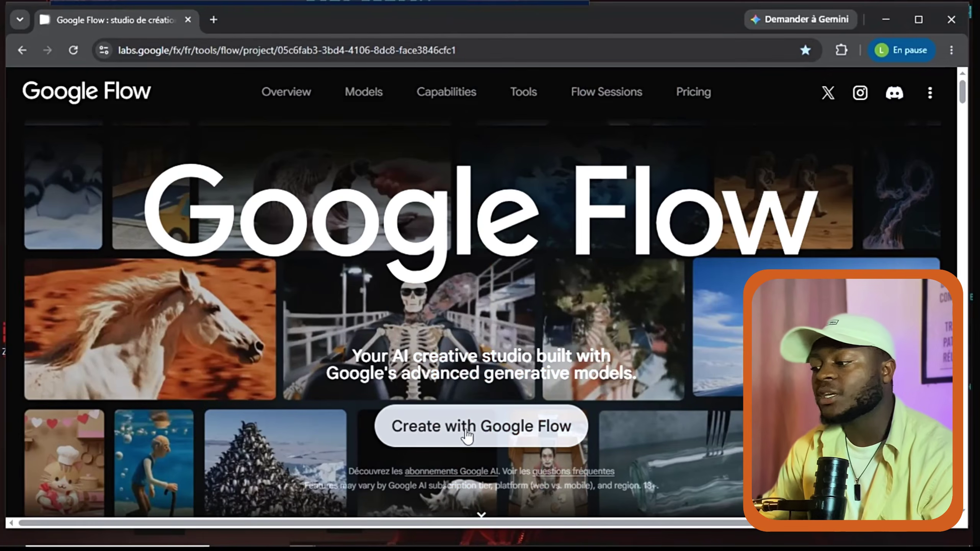
Start a new Google Flow project and open the page for creating a new character
left_click(466, 431)
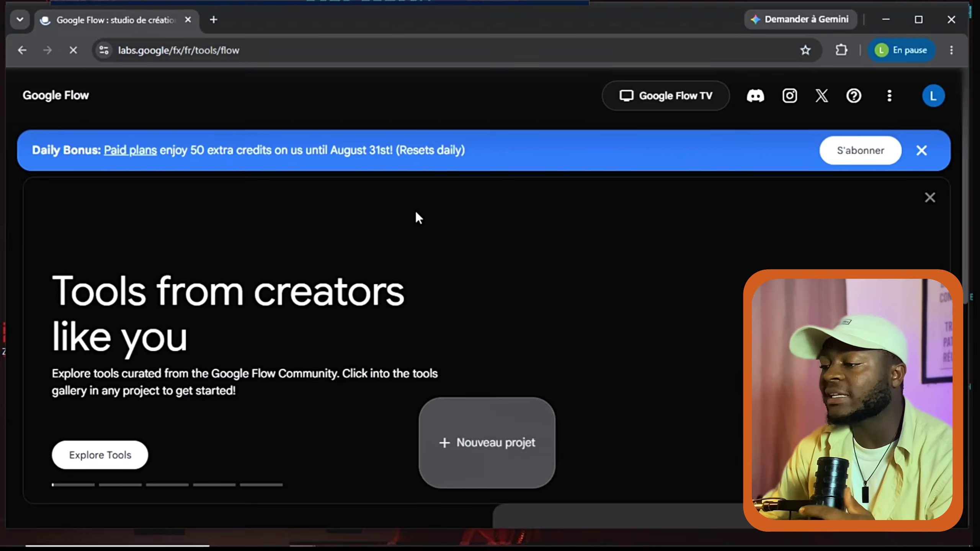
left_click(489, 445)
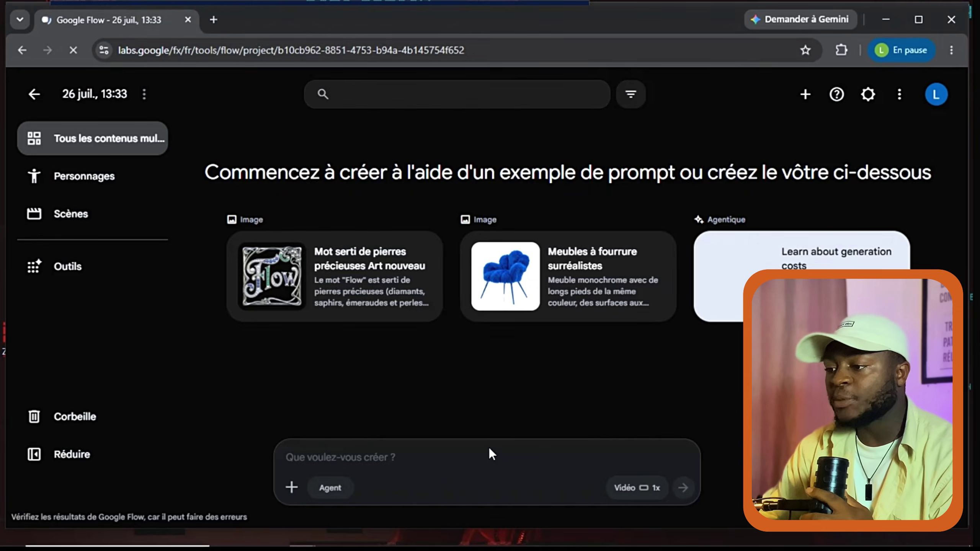
left_click(67, 266)
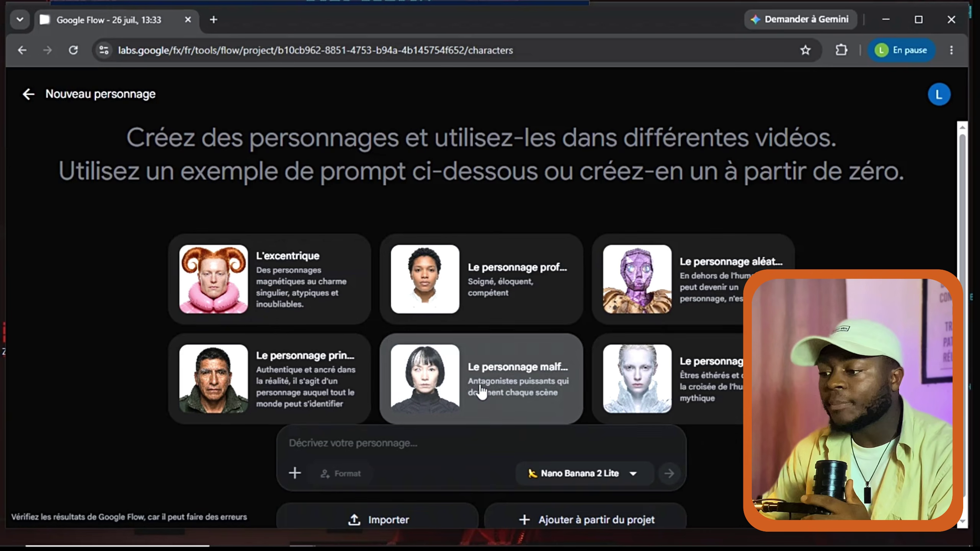
left_click(242, 373)
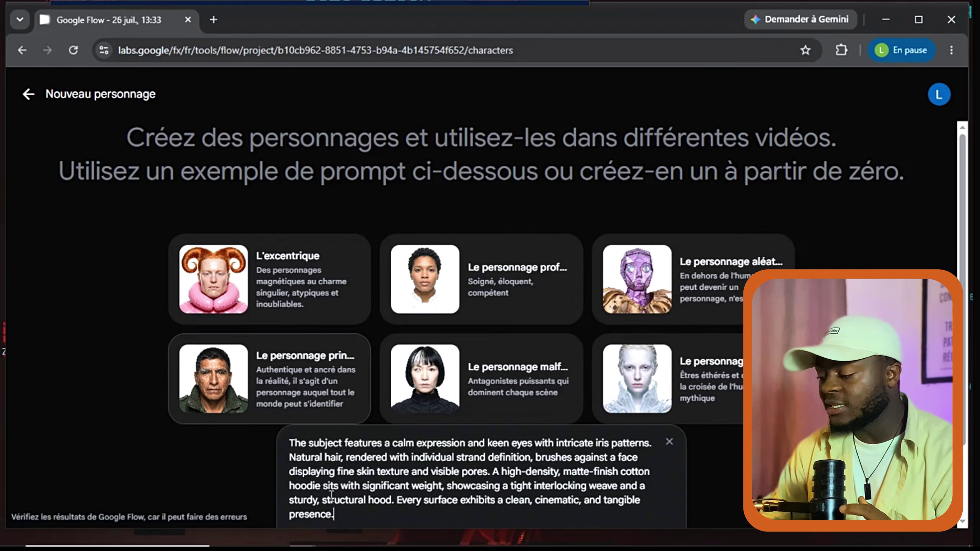
scroll(334, 514, "down", 1)
left_click_drag(334, 451, 276, 369)
key("BackSpace")
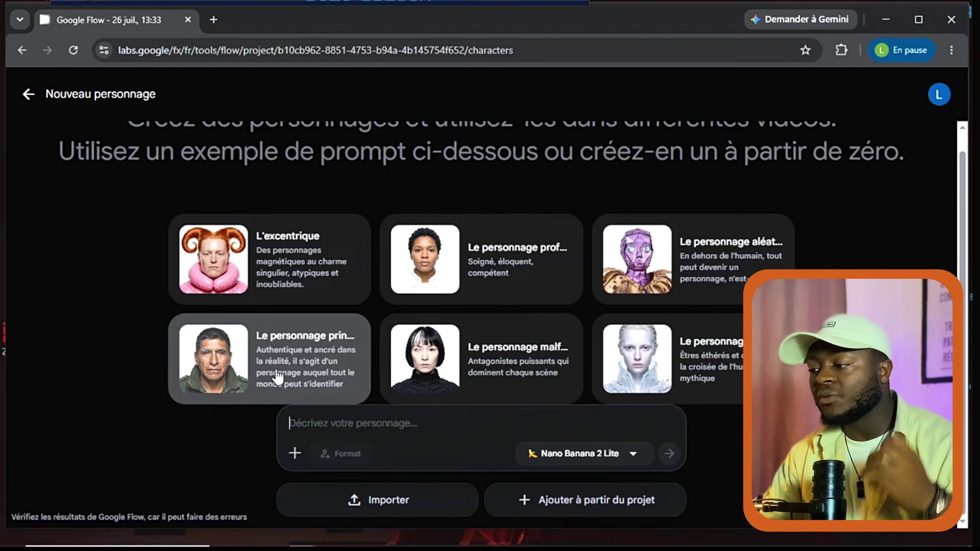
Copy the face and identity portrait prompt from the ChatGPT conversation and paste it as the new character's description in Google Flow
mouse_move(295, 539)
left_click(240, 483)
scroll(803, 114, "down", 5)
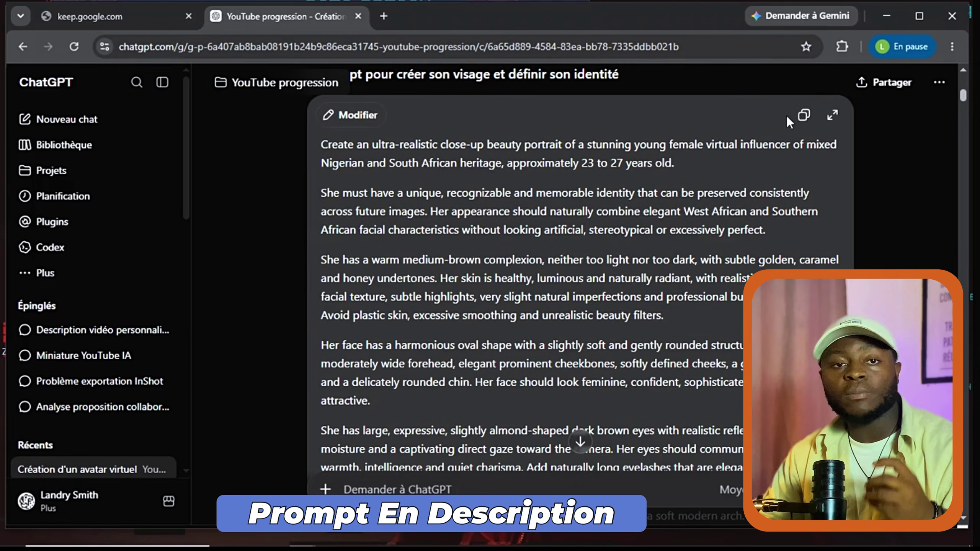
left_click(805, 114)
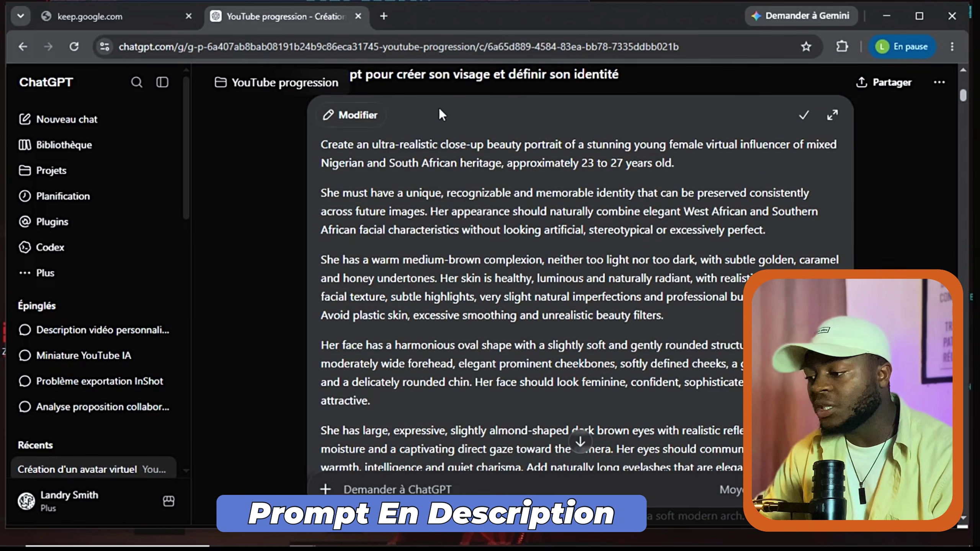
mouse_move(301, 541)
left_click(366, 456)
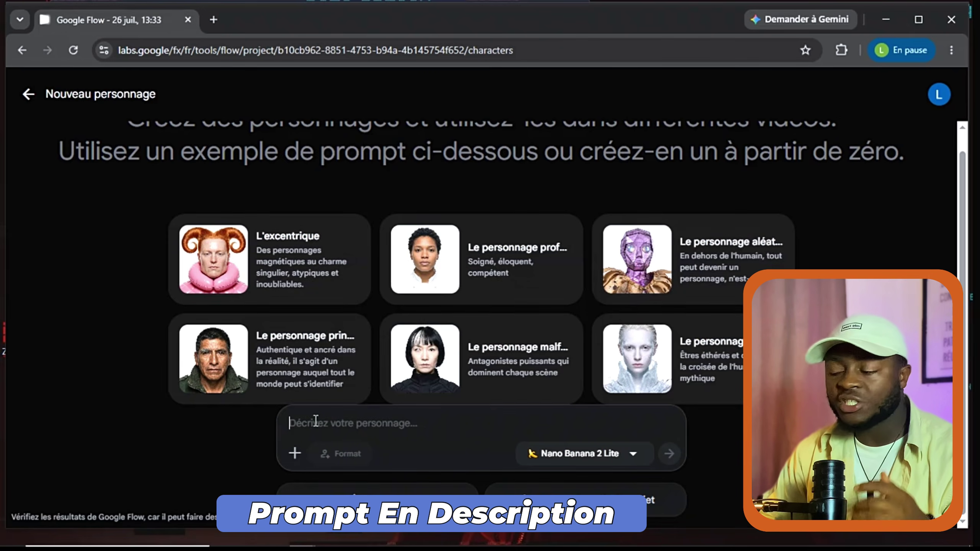
key("ctrl+v")
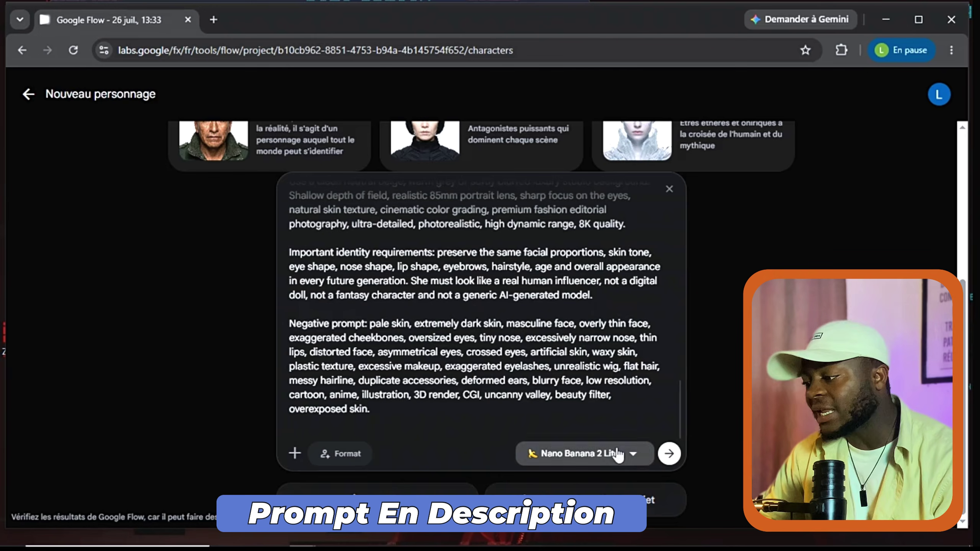
Generate the character's portrait with the Nano Banana Pro model
left_click(579, 454)
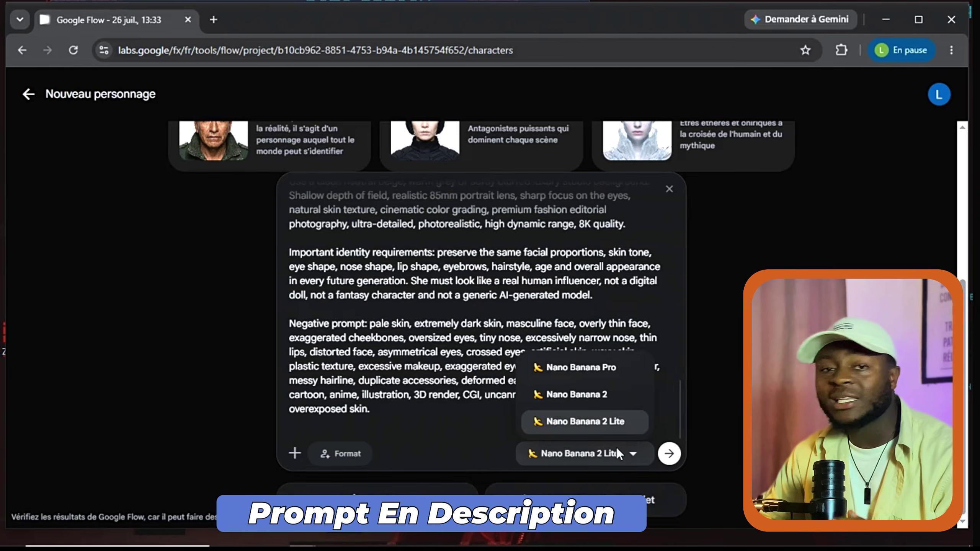
left_click(585, 367)
left_click(669, 453)
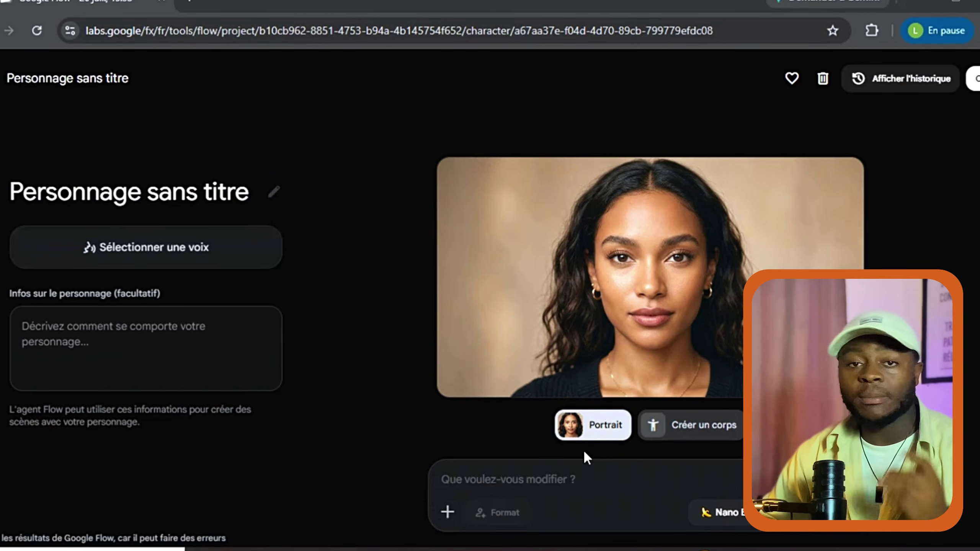
Start creating the character's body, using the full-body and daily outfit prompt copied from ChatGPT as the body and outfit description
left_click(690, 429)
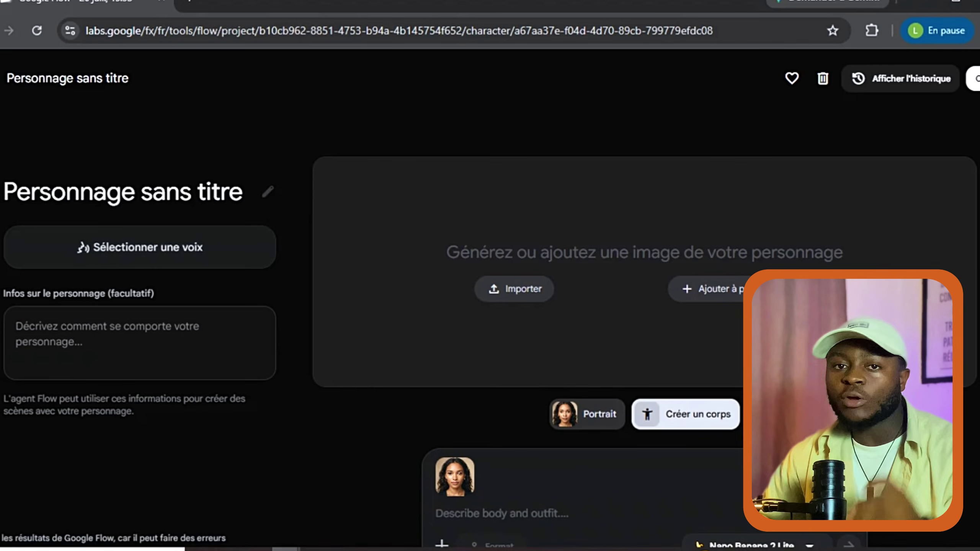
left_click(218, 474)
scroll(579, 309, "down", 10)
scroll(438, 229, "down", 2)
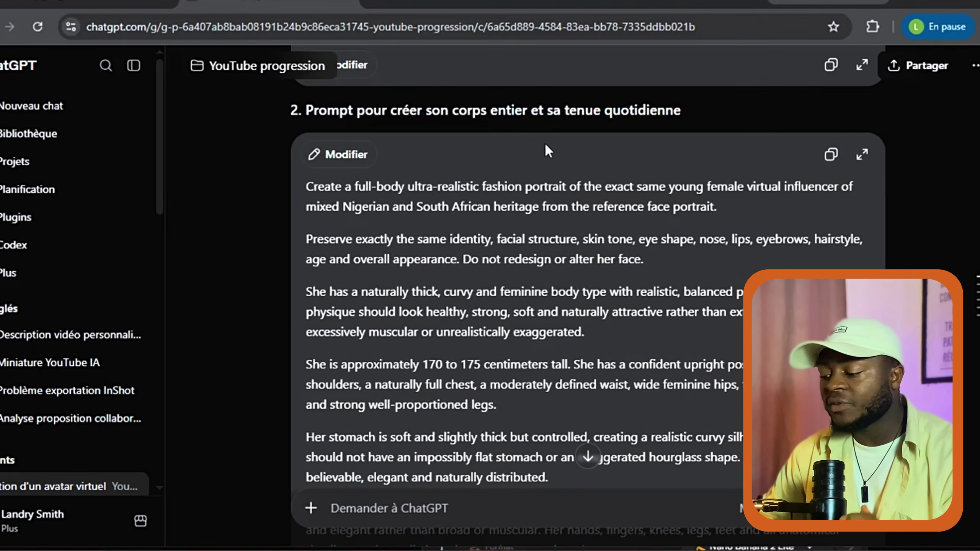
left_click(832, 155)
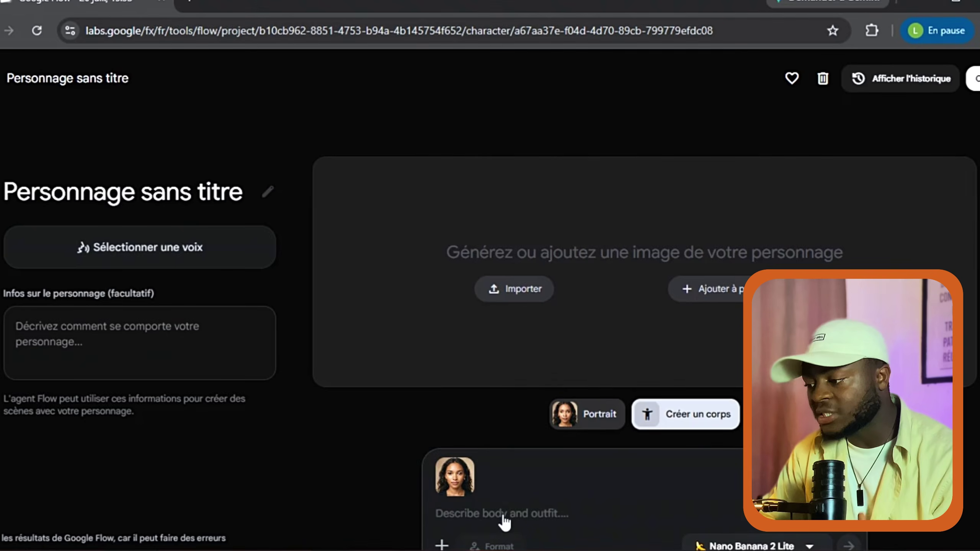
key("ctrl+v")
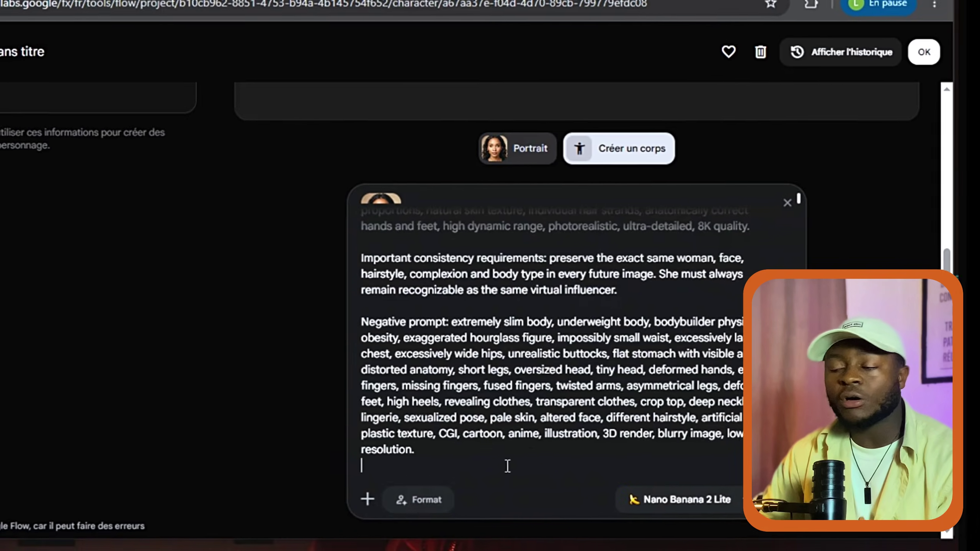
Generate the character's full-body image with the Nano Banana Pro model
left_click(731, 503)
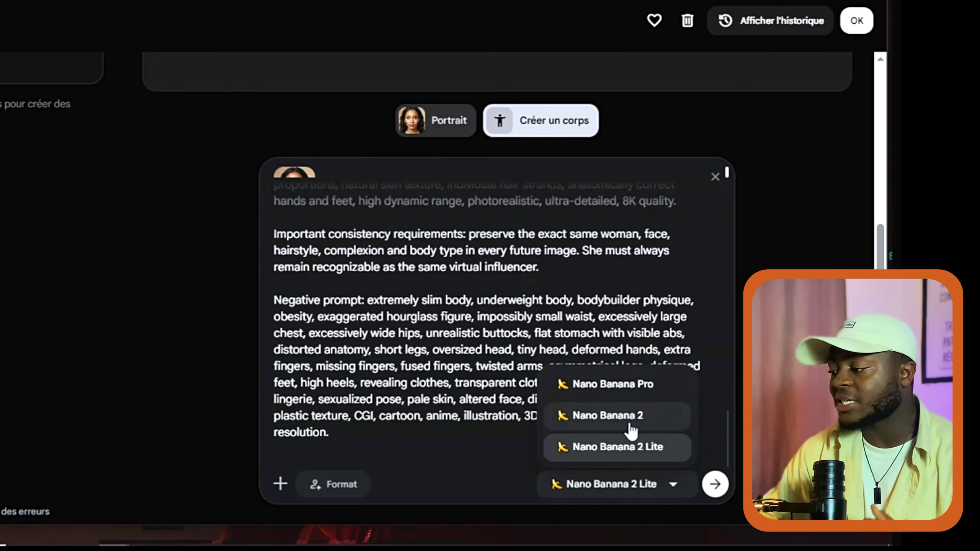
left_click(628, 386)
left_click(716, 485)
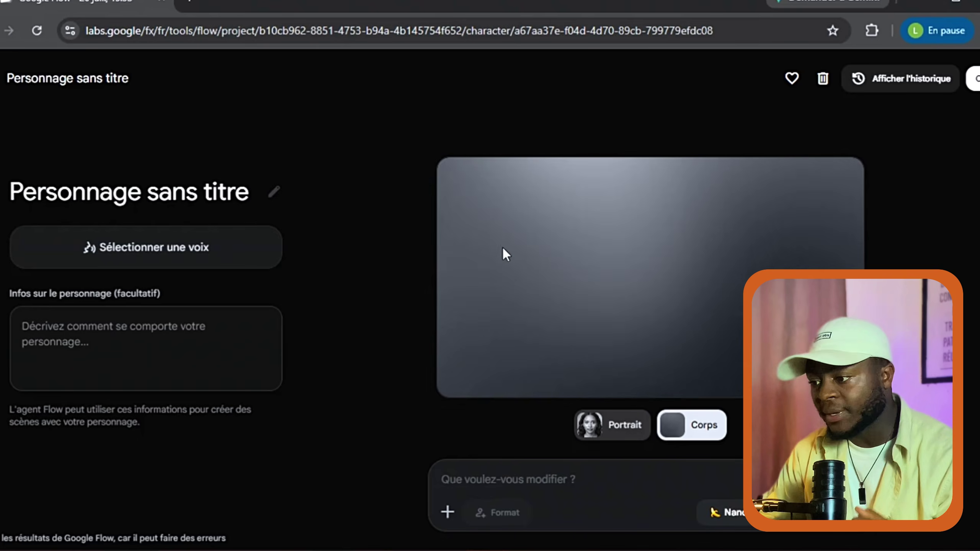
Rename the untitled character to Dora
left_click(276, 197)
key("BackSpace")
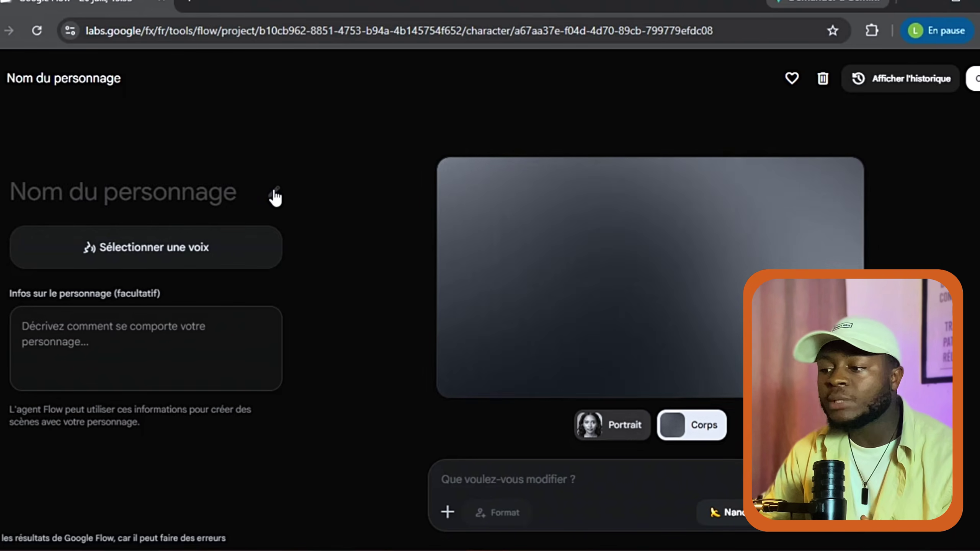
type("Dora")
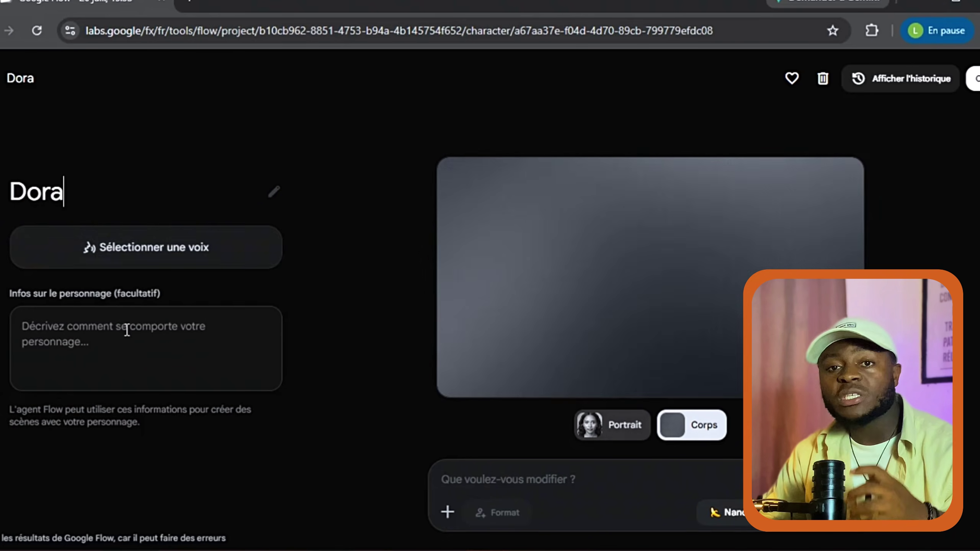
Preview the youthful female voice Leda, assign it to the character, and save the finished character
left_click(159, 247)
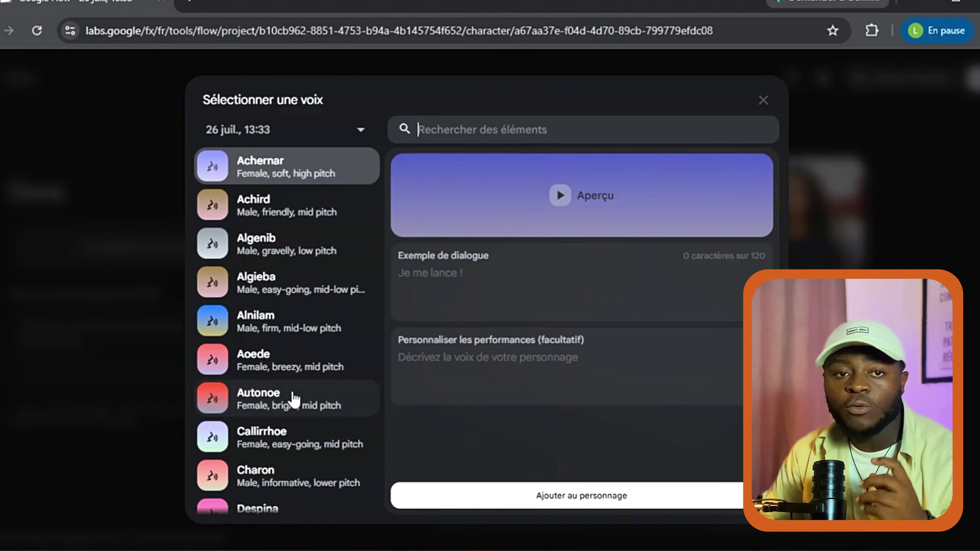
scroll(294, 400, "down", 5)
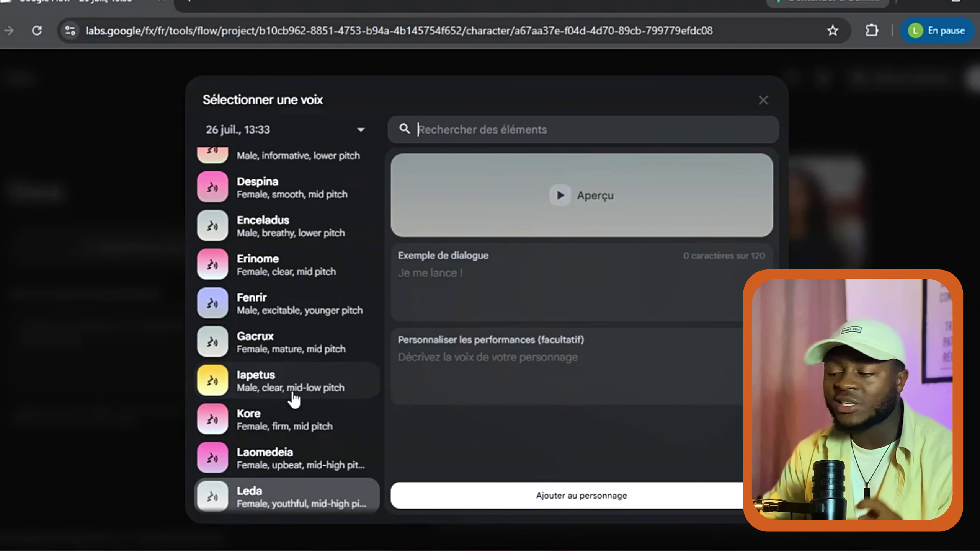
scroll(294, 400, "down", 1)
left_click(275, 466)
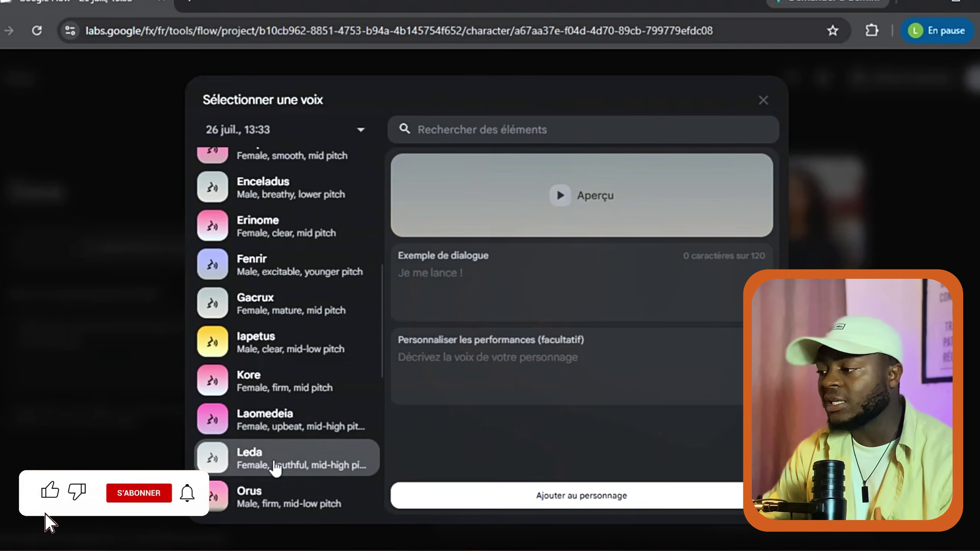
left_click(560, 196)
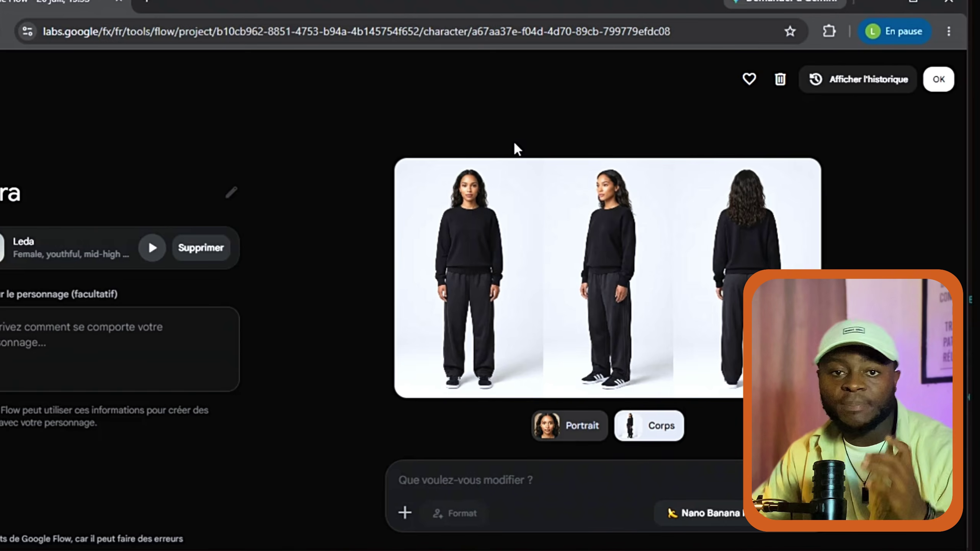
left_click(942, 89)
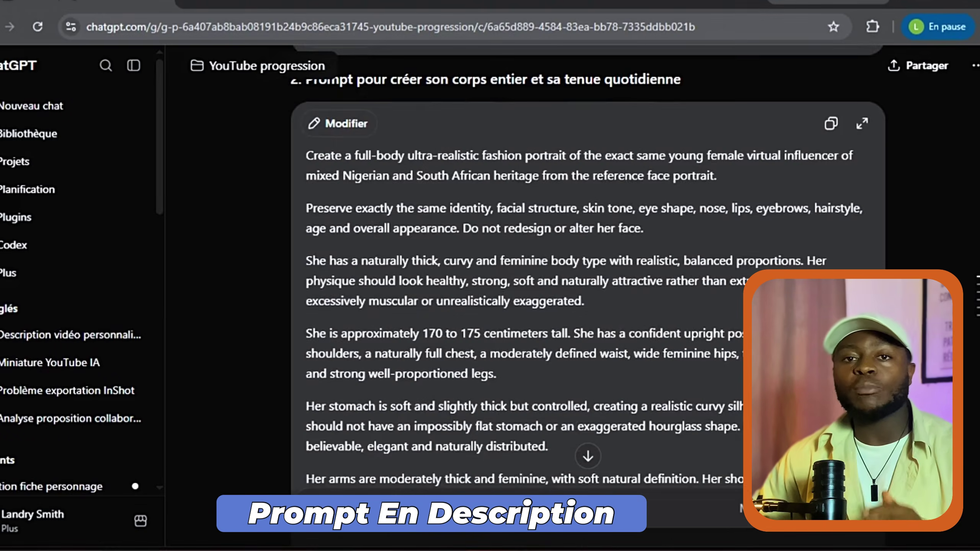
Find the living-room sofa scene in the ChatGPT conversation and copy its JSON Prompt 1A
scroll(587, 270, "down", 5)
scroll(675, 232, "up", 10)
scroll(579, 270, "down", 20)
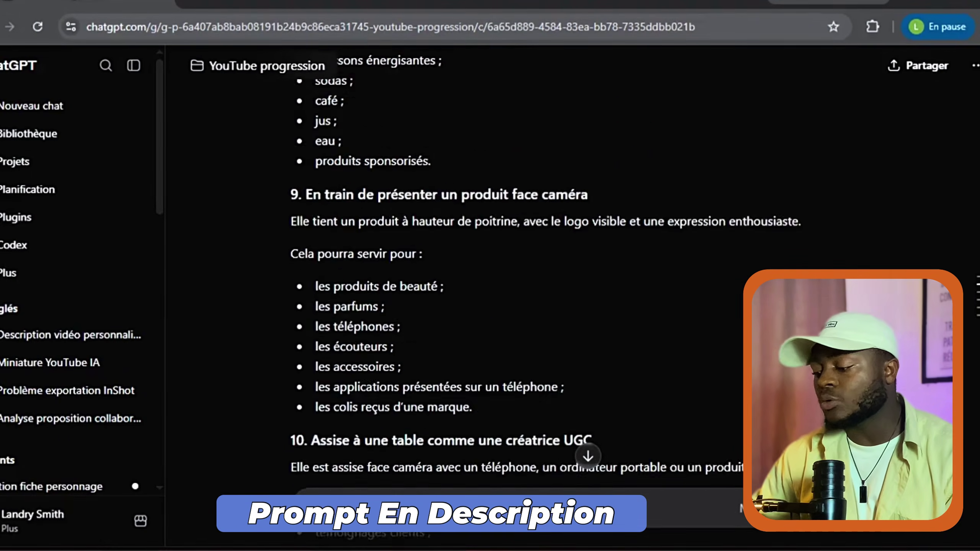
scroll(579, 271, "down", 20)
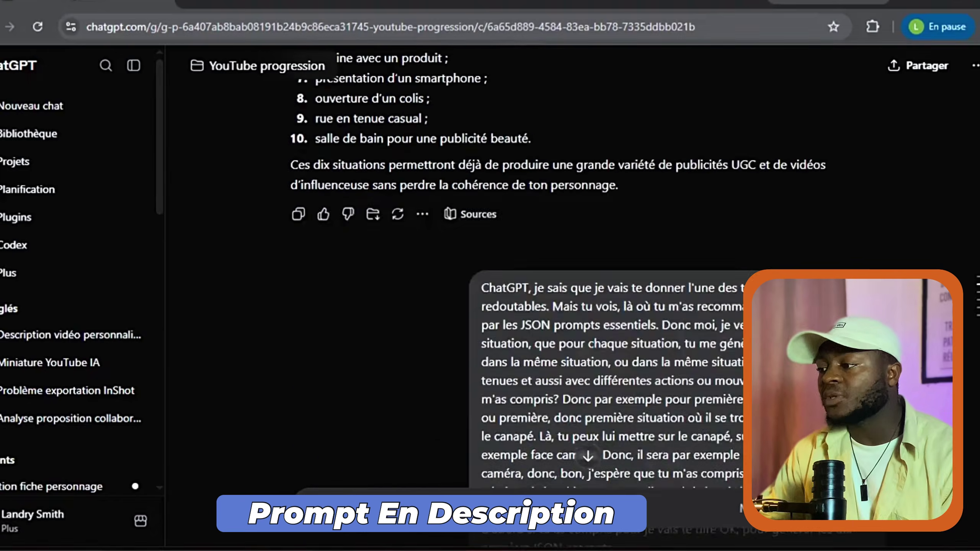
scroll(579, 270, "down", 8)
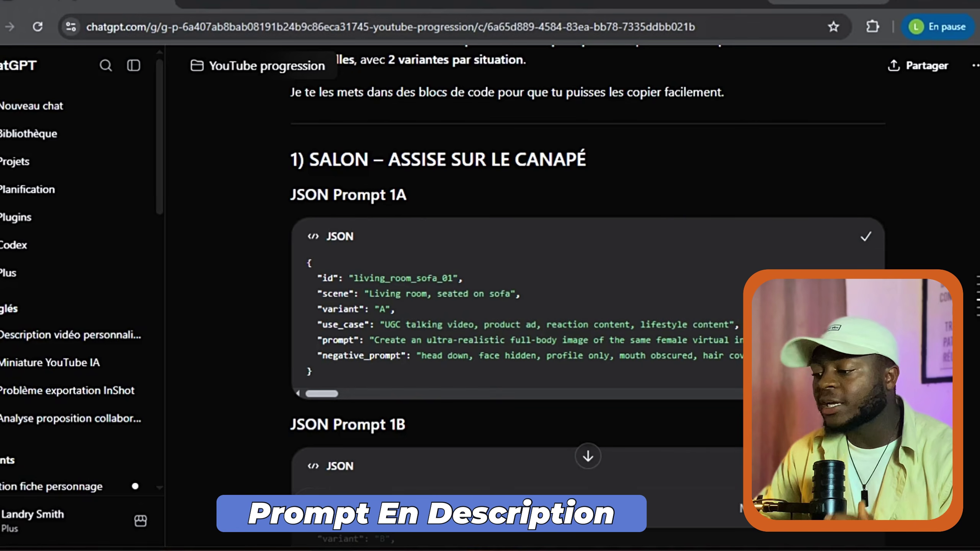
Return to the Google Flow project, attach the Dora character as the prompt's reference, and paste the copied sofa-scene JSON prompt
mouse_move(285, 548)
mouse_move(391, 493)
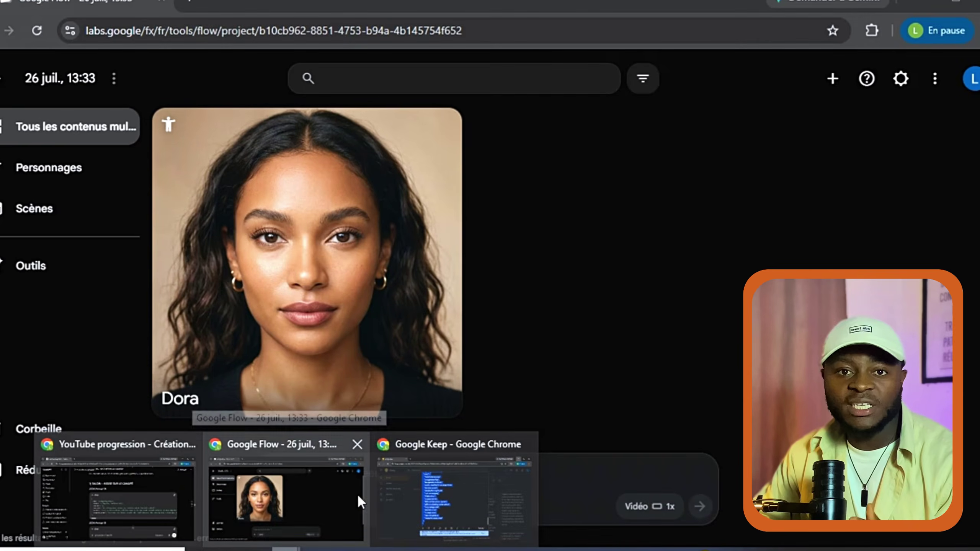
left_click(286, 498)
left_click(274, 506)
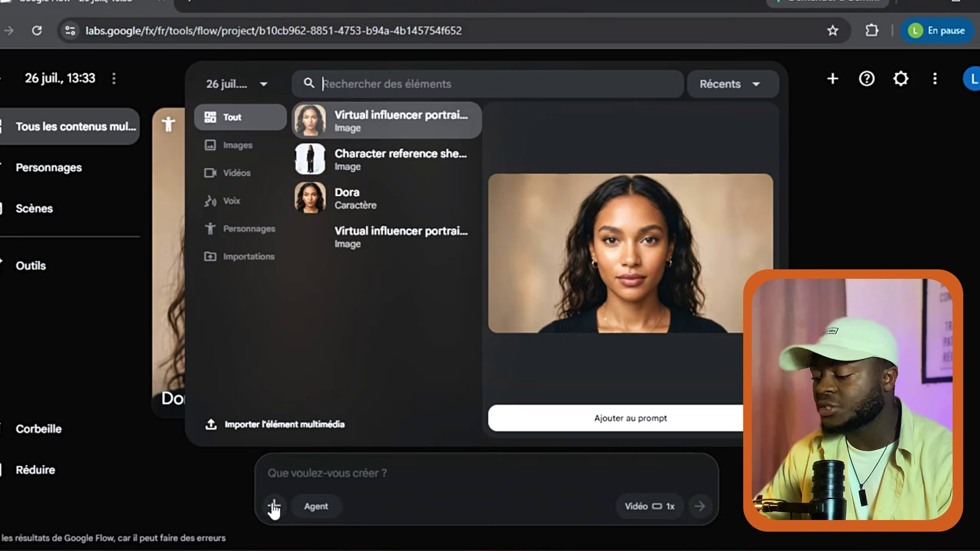
key("Escape")
left_click_drag(247, 357, 483, 487)
key("ctrl+v")
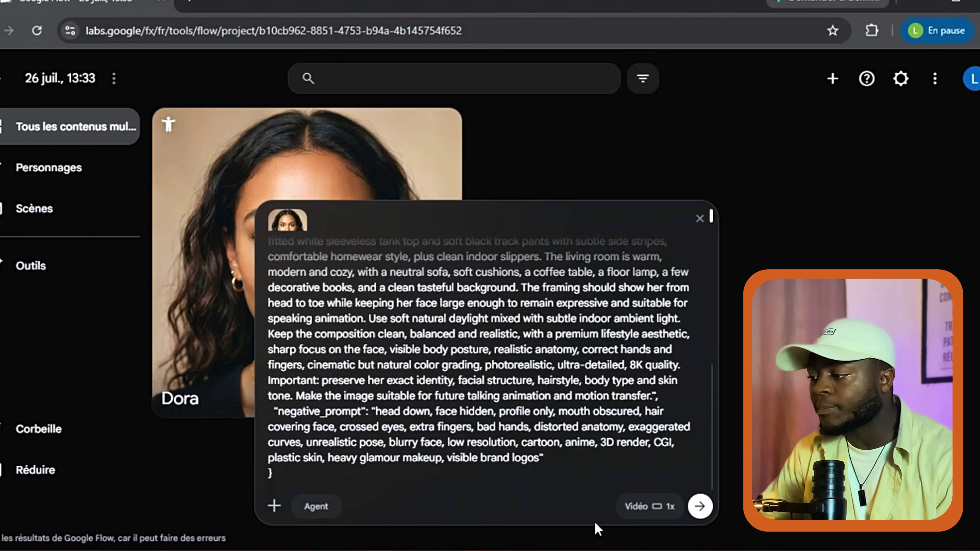
Set the generation to Image mode with 9:16 format, x2 outputs and the Nano Banana Pro model
left_click(642, 512)
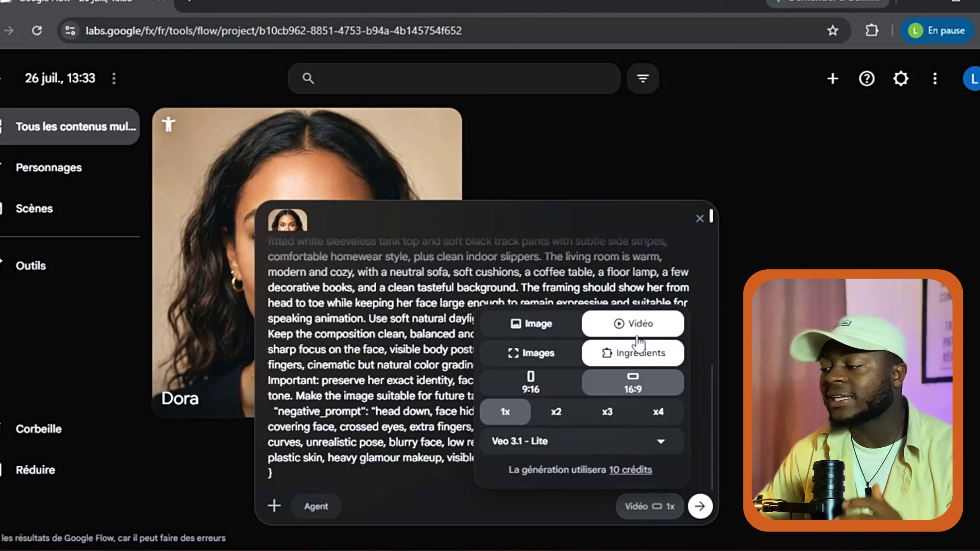
left_click(539, 326)
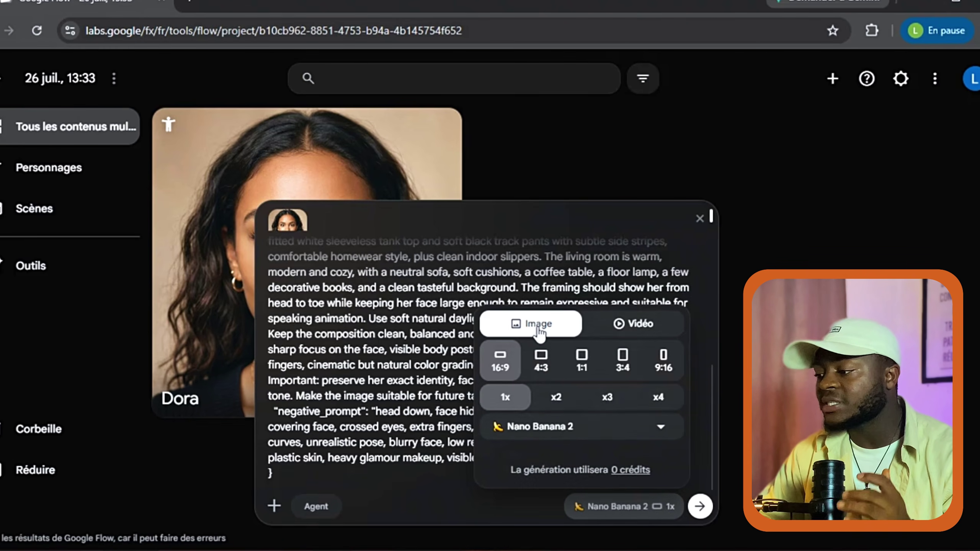
left_click(556, 398)
left_click(665, 372)
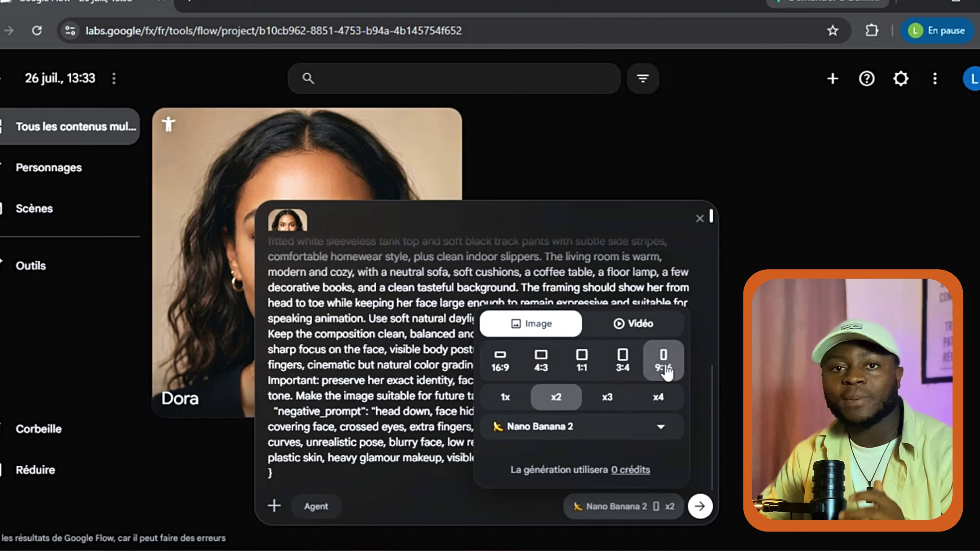
left_click(604, 425)
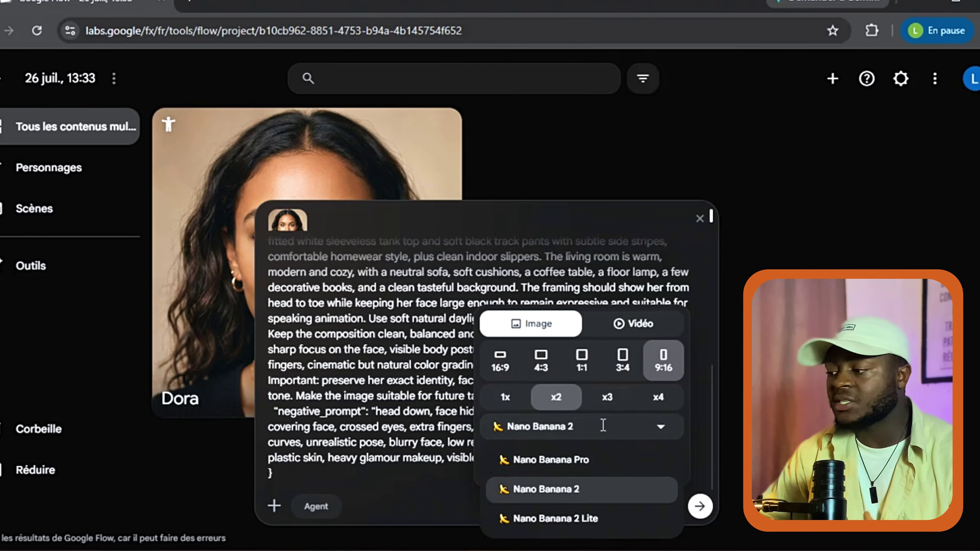
left_click(543, 463)
left_click(710, 481)
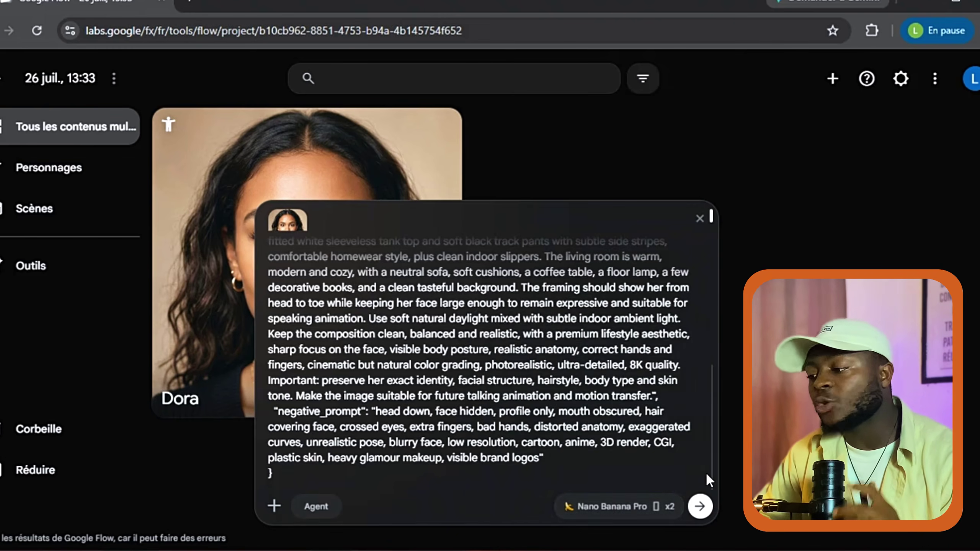
Generate the sofa-scene images, and copy JSON Prompt 2A for the standing living-room scene from the ChatGPT conversation
left_click(701, 506)
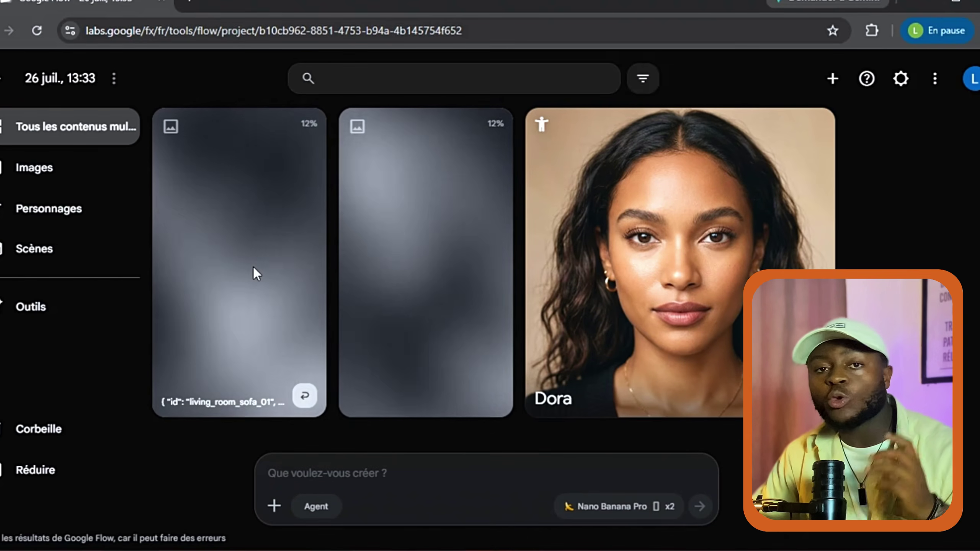
left_click(283, 550)
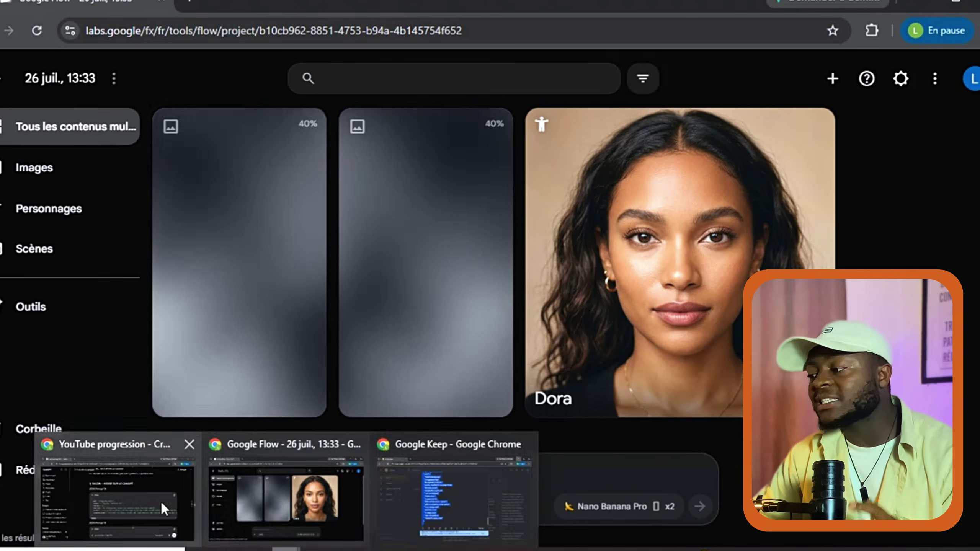
left_click(116, 494)
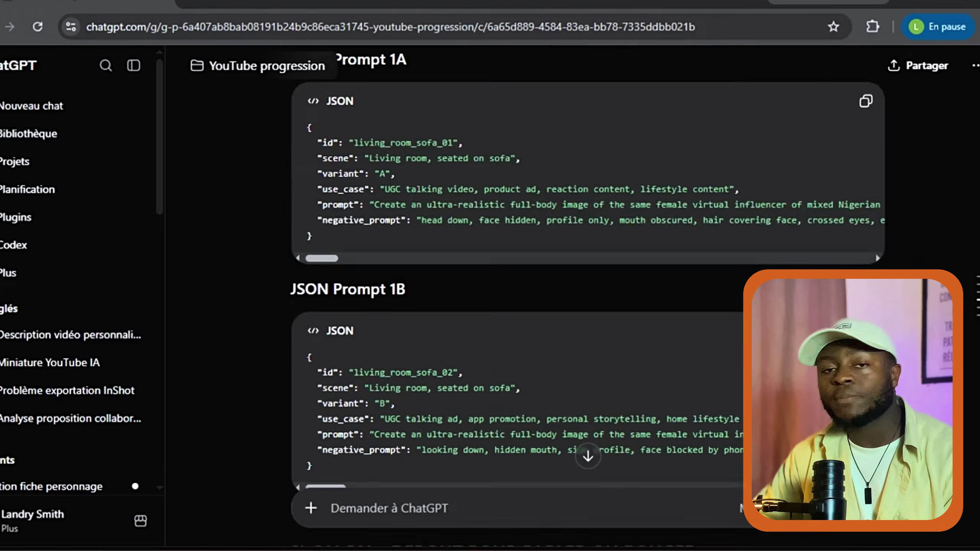
scroll(587, 294, "down", 8)
scroll(866, 134, "down", 2)
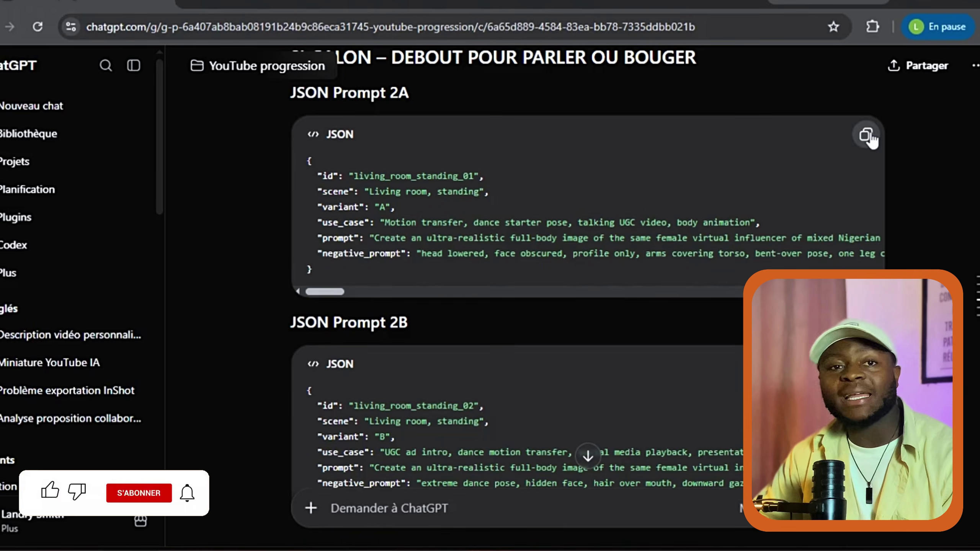
left_click(866, 134)
Return to the Google Flow project, attach the Dora character as reference, and paste the copied standing-scene JSON prompt
left_click(283, 550)
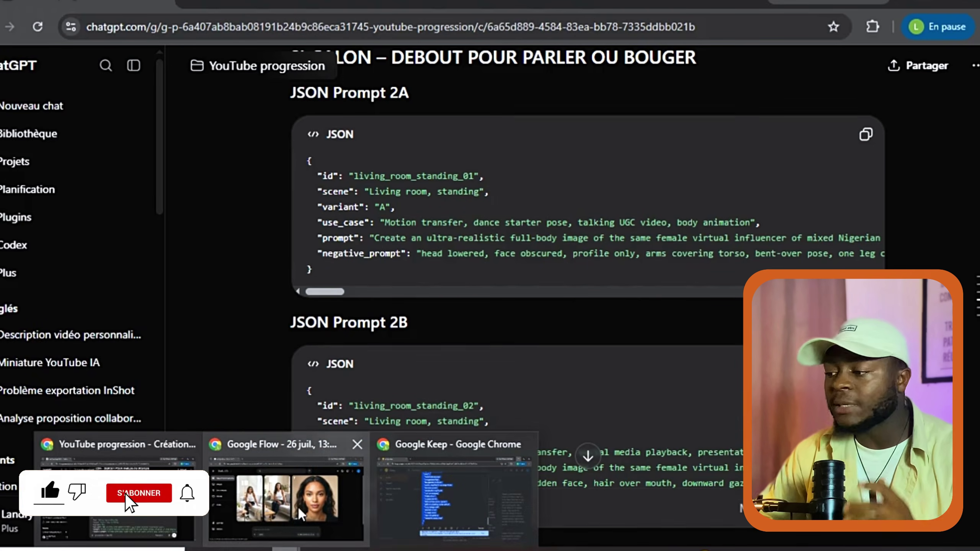
left_click(285, 467)
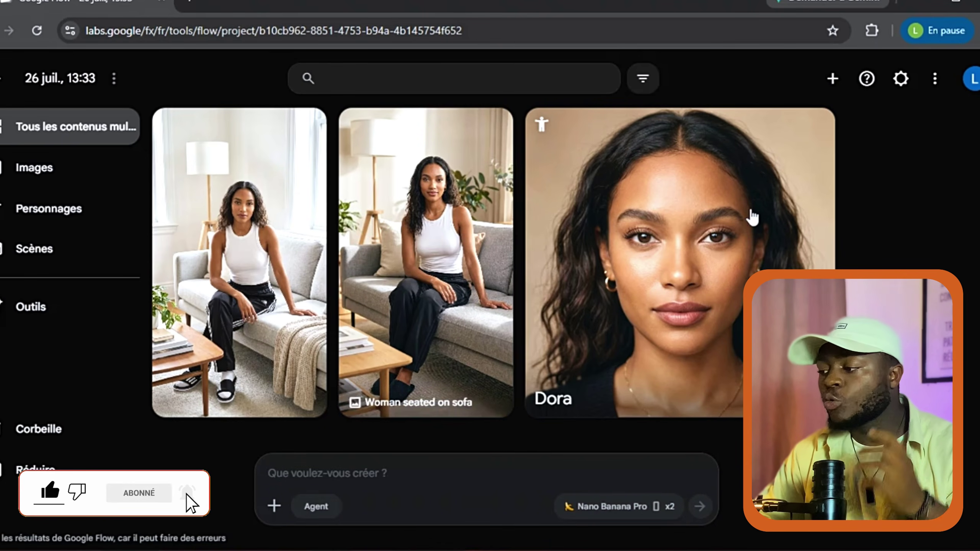
left_click_drag(706, 247, 455, 499)
left_click_drag(485, 498, 486, 498)
key("ctrl+v")
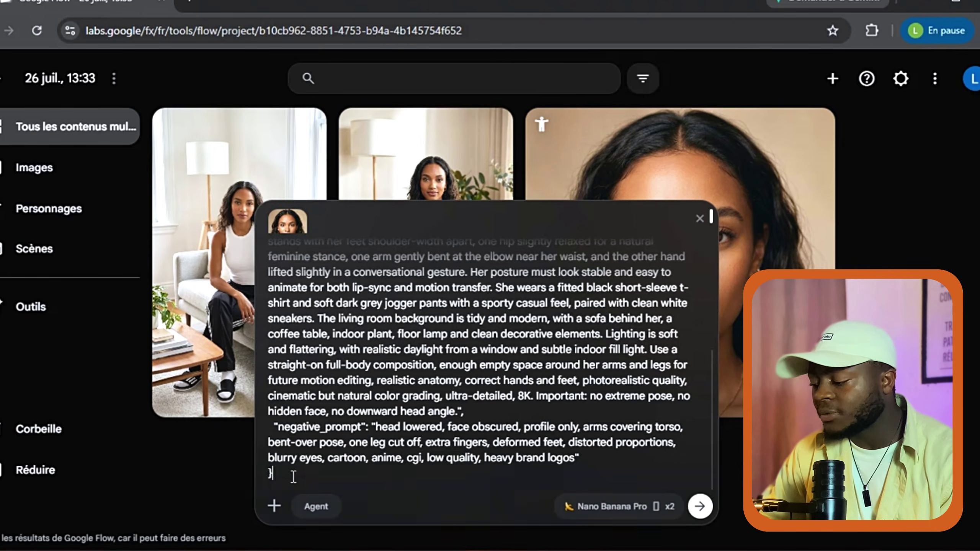
Generate the standing living-room image with a 1x output count, and submit one more image generation with Dora as reference
left_click(631, 506)
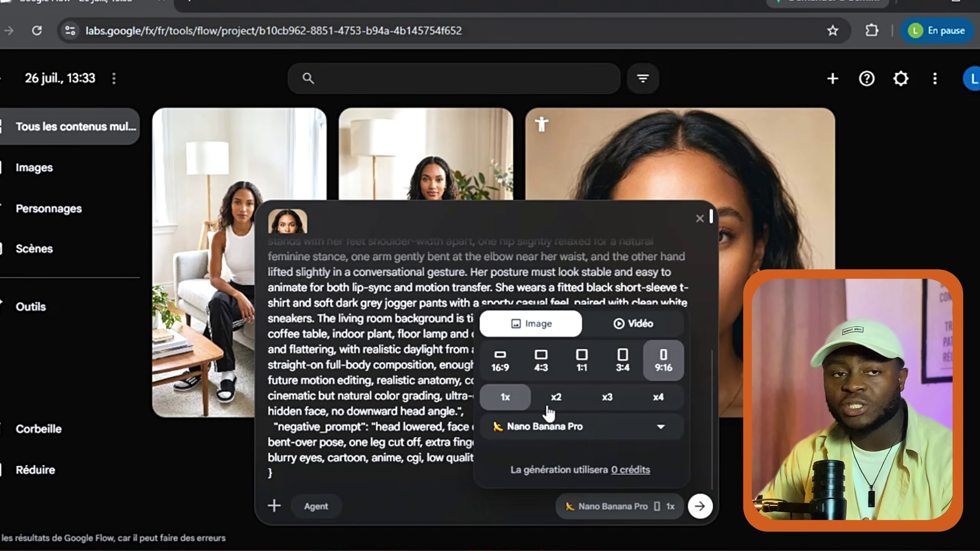
left_click(700, 507)
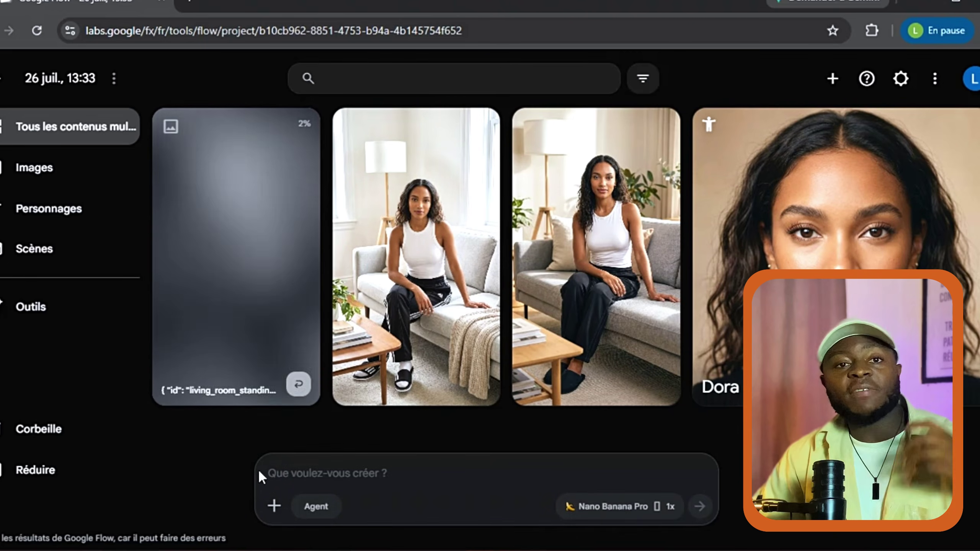
left_click_drag(810, 193, 386, 463)
key("Return")
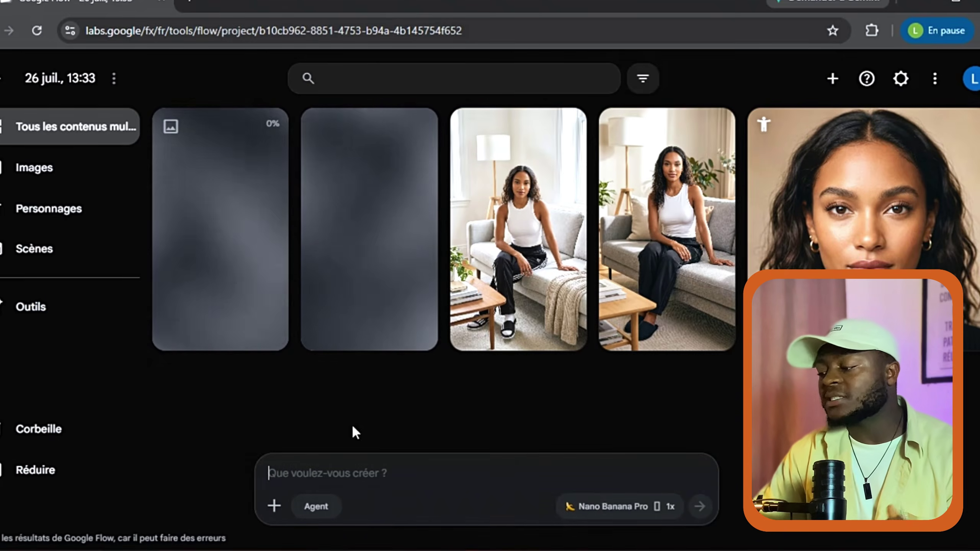